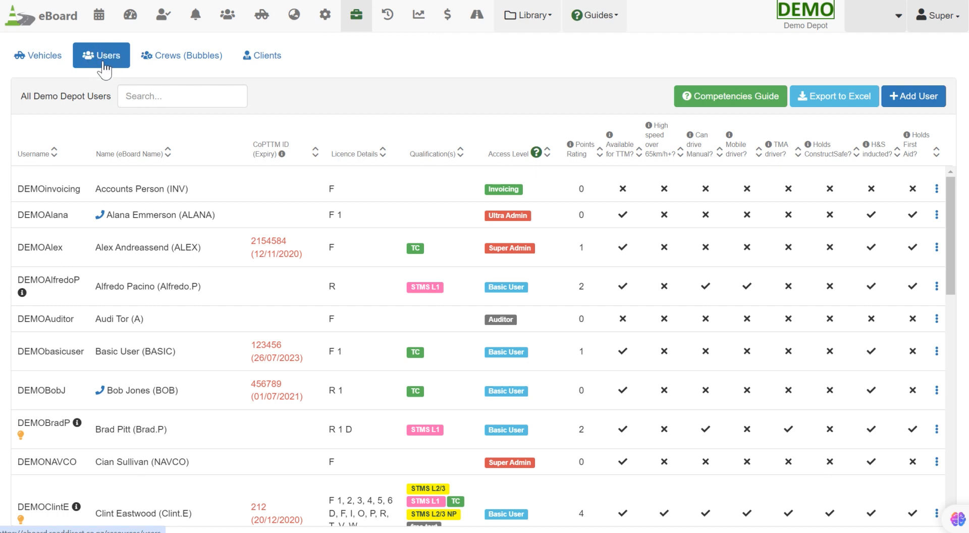
- Open the Users list under Resources from the job calendar and display the available actions for the invoicing account
click(98, 17)
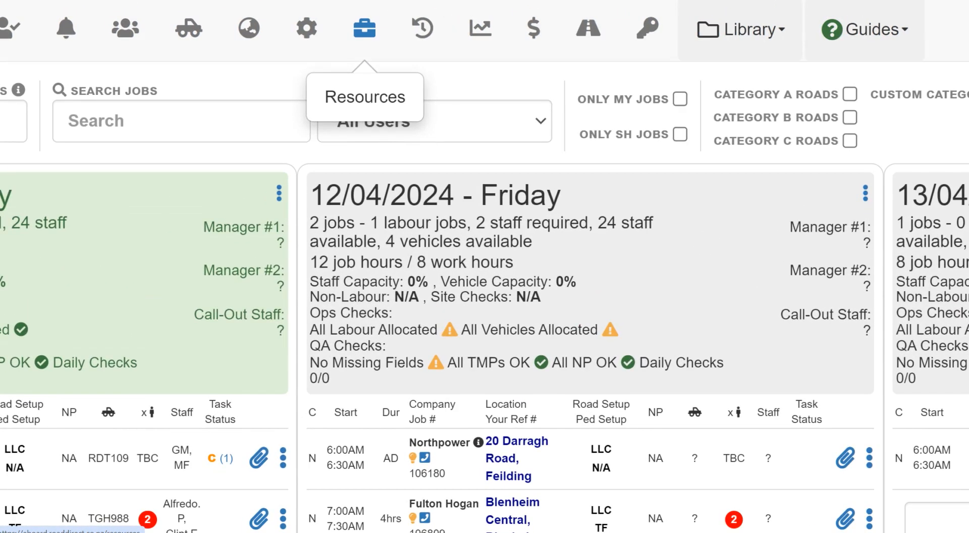
click(368, 31)
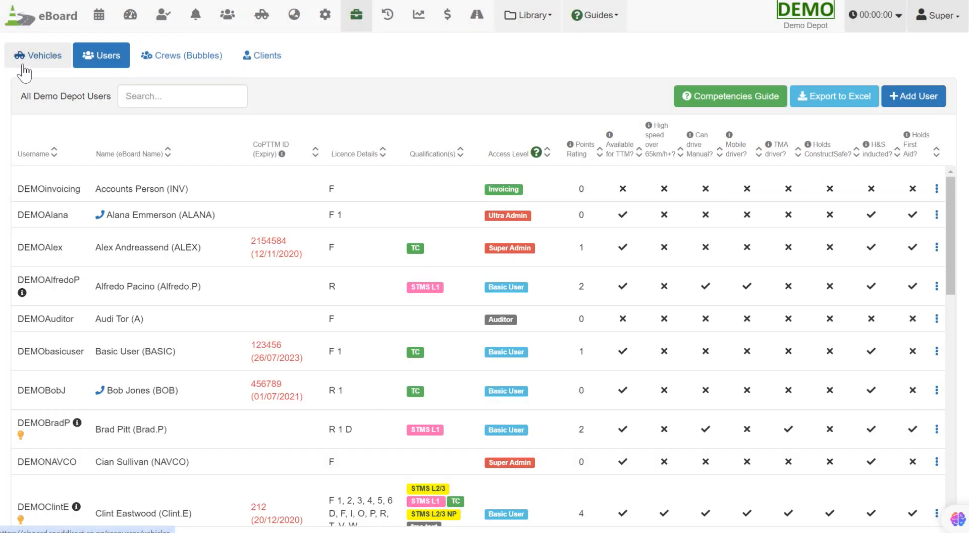
click(22, 65)
click(103, 63)
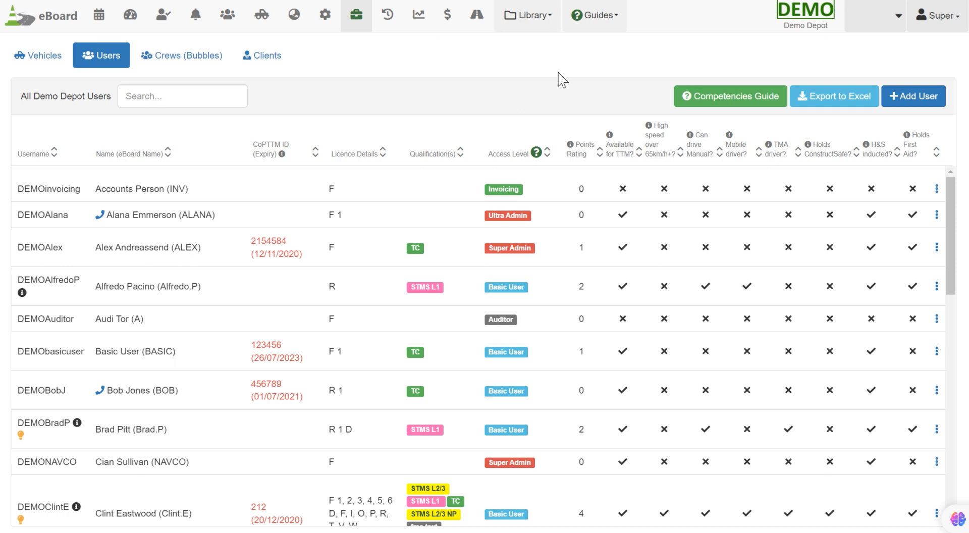
scroll(483, 348, down, 1)
scroll(483, 348, up, 1)
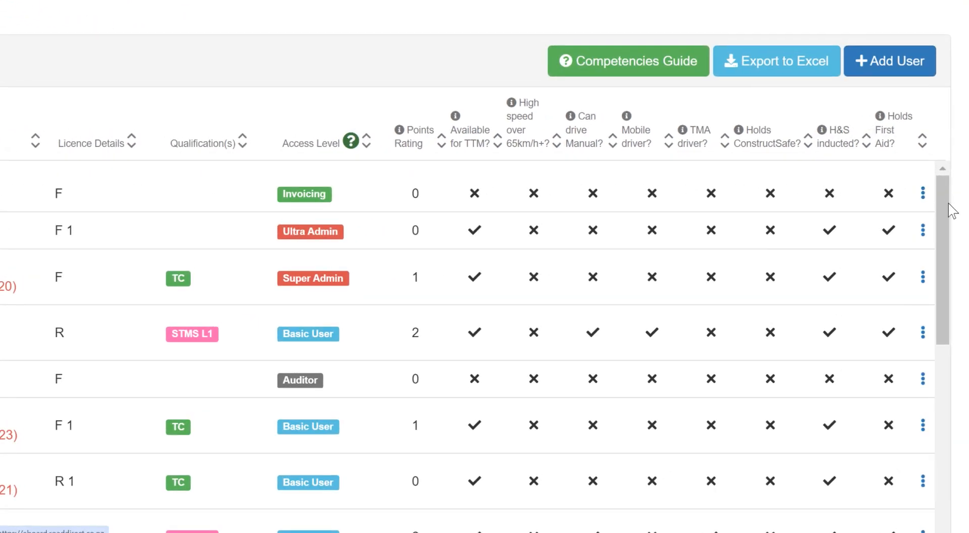
click(923, 194)
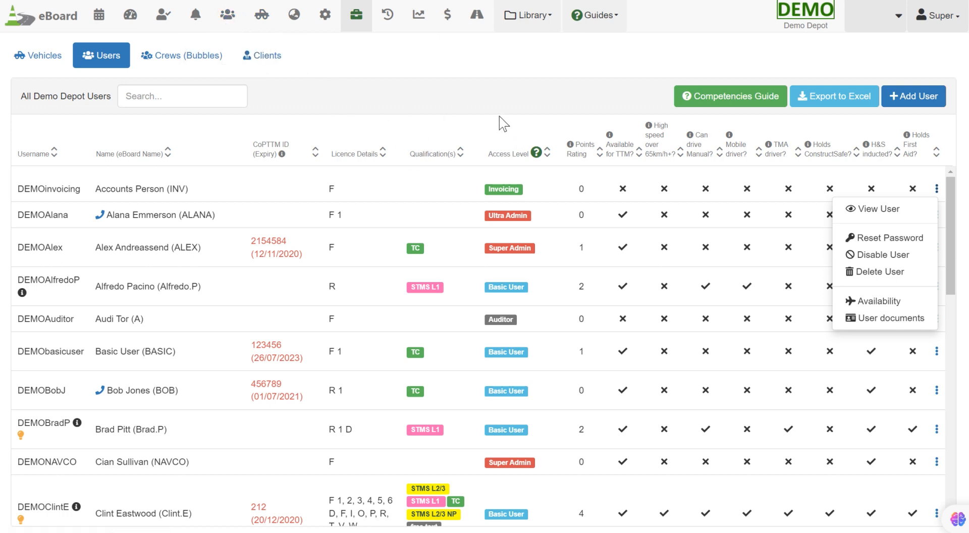
- Filter the depot's user list by part of a person's name and clear the search
click(186, 98)
click(181, 90)
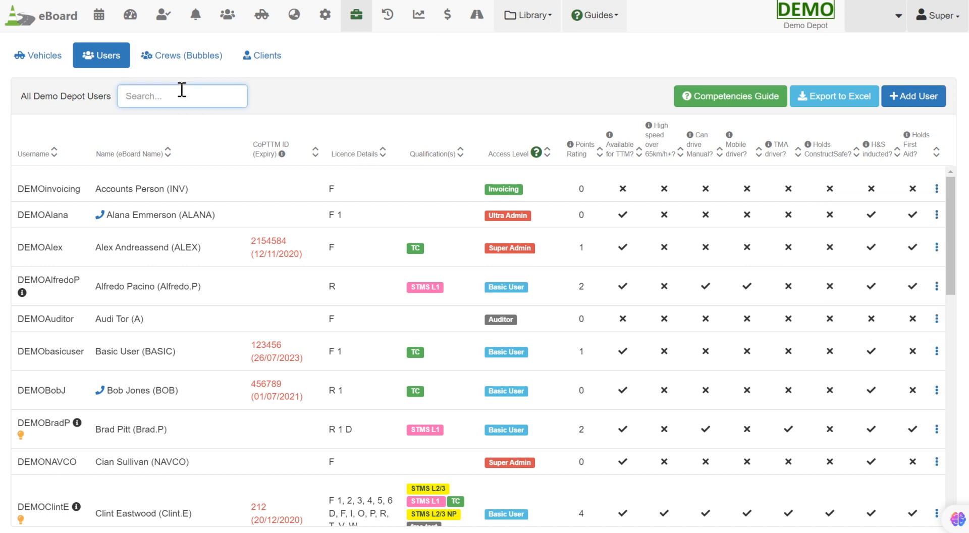
text(alan)
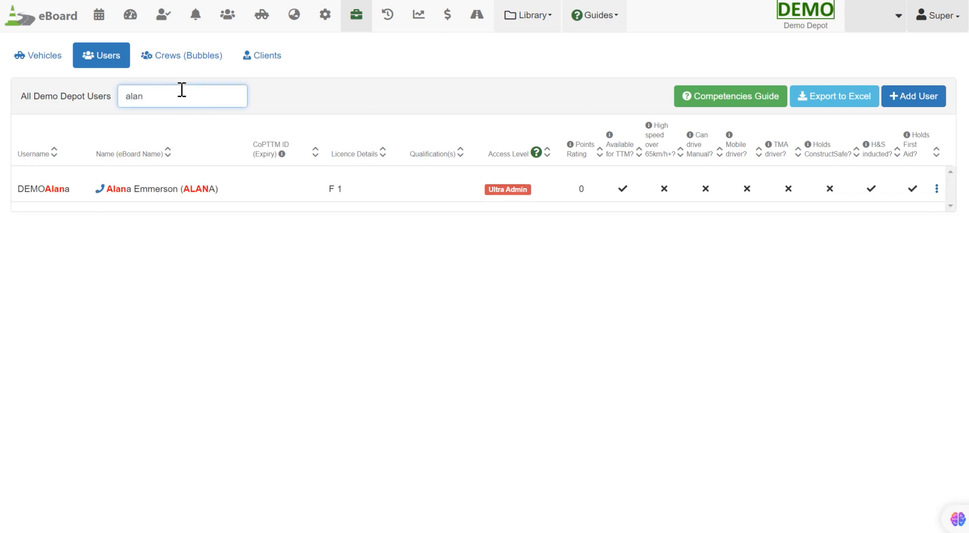
key(BackSpace)
key(BackSpace)
key(BackSpace)
key(BackSpace)
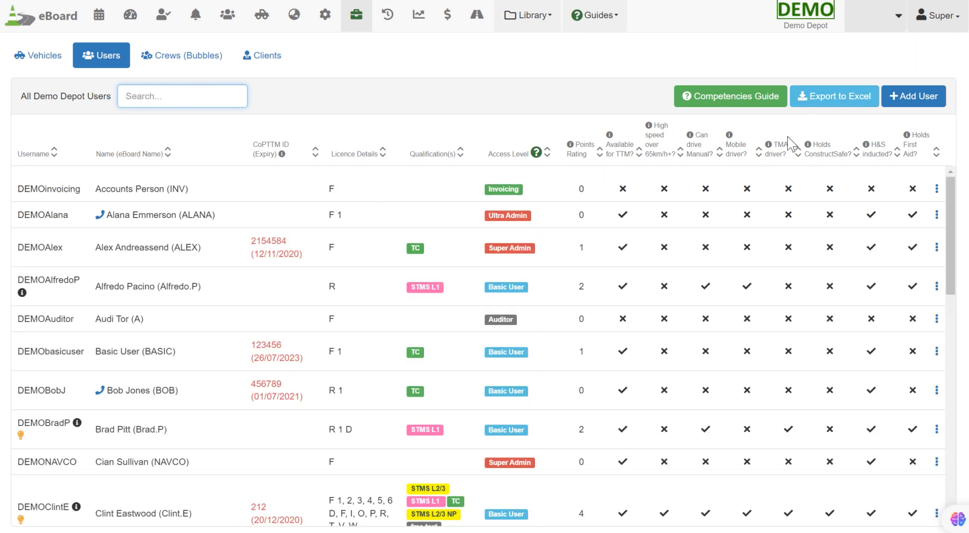
- Start adding a new DEMO user and review the personal details fields, including short name, signature and password
click(924, 99)
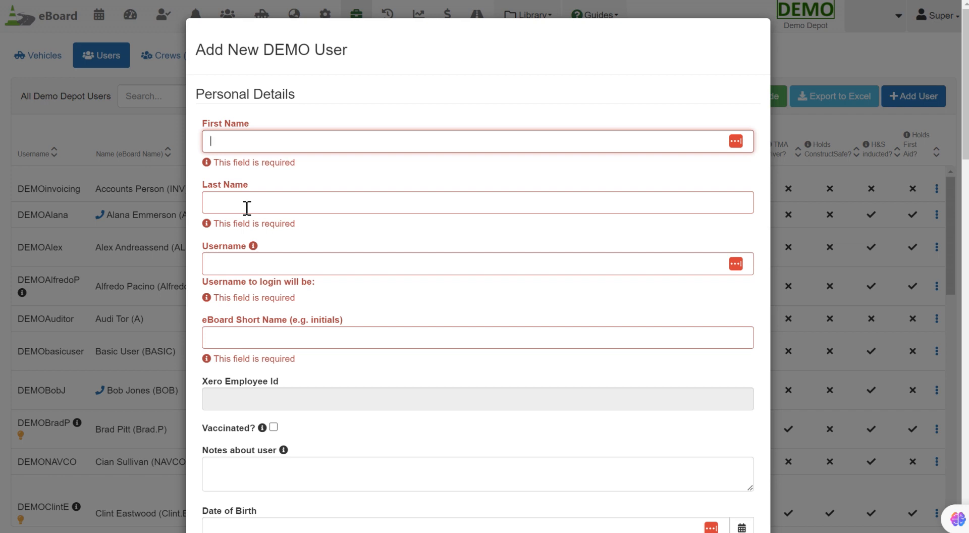
scroll(247, 208, down, 2)
scroll(478, 252, down, 1)
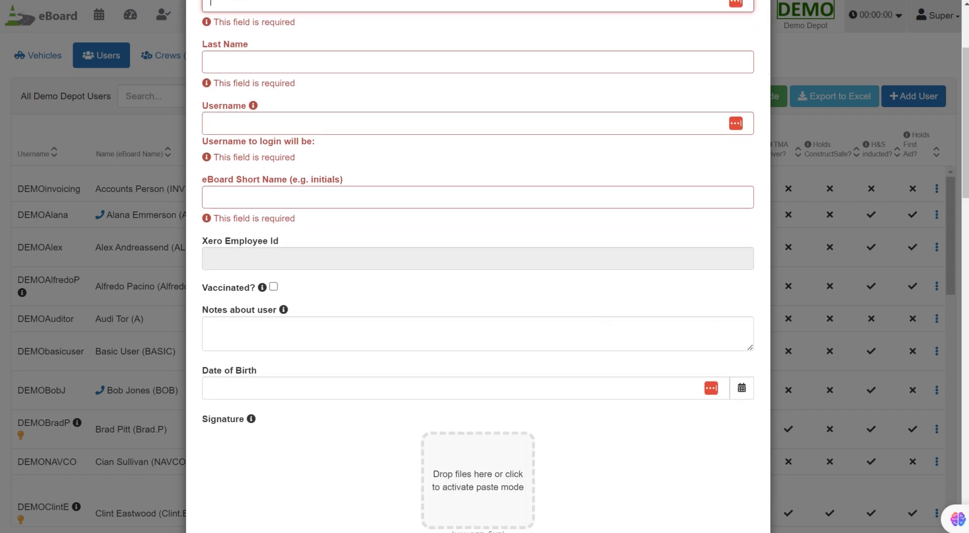
click(241, 197)
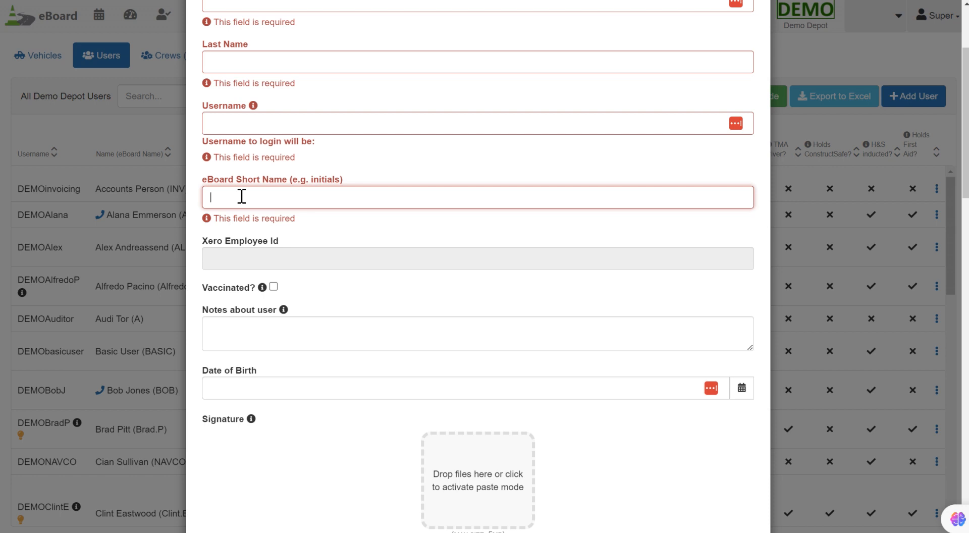
scroll(242, 197, down, 3)
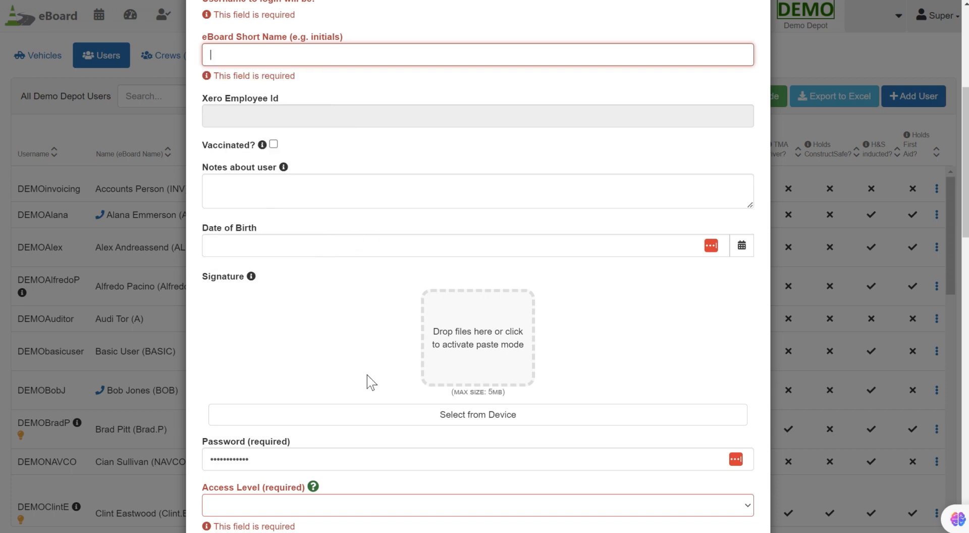
scroll(368, 380, down, 2)
scroll(367, 374, down, 3)
click(339, 215)
click(331, 133)
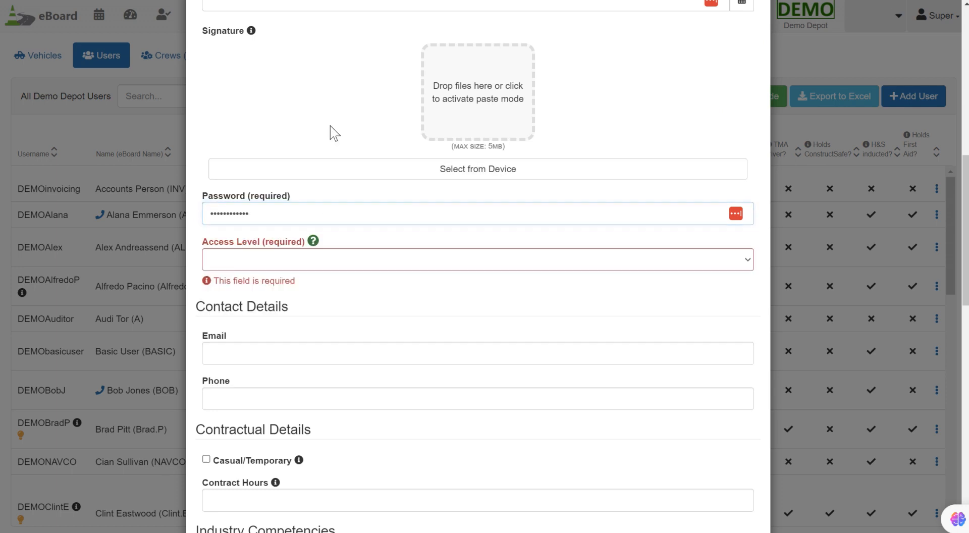
scroll(427, 210, down, 2)
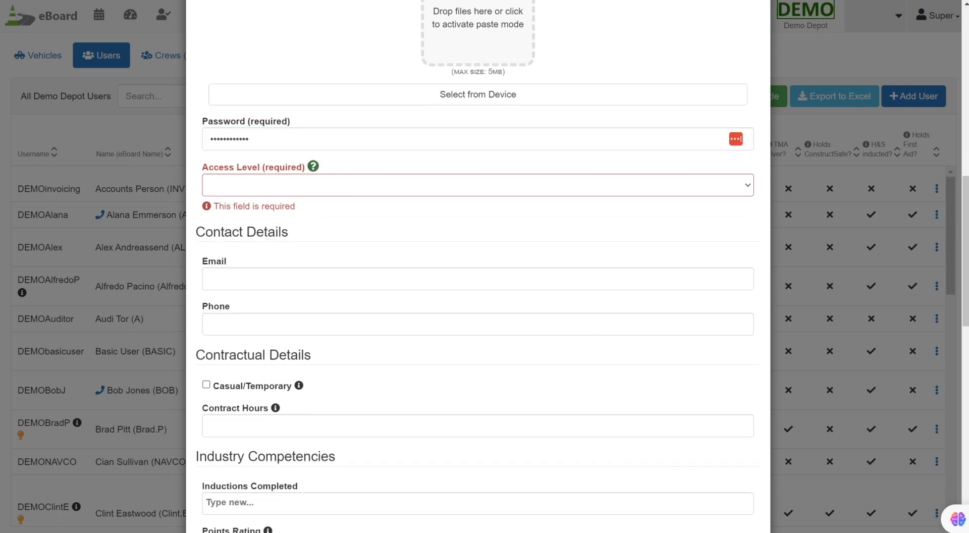
- Set the new user's access level to Basic User, try Basic User Plus, and return it to Basic User
click(353, 186)
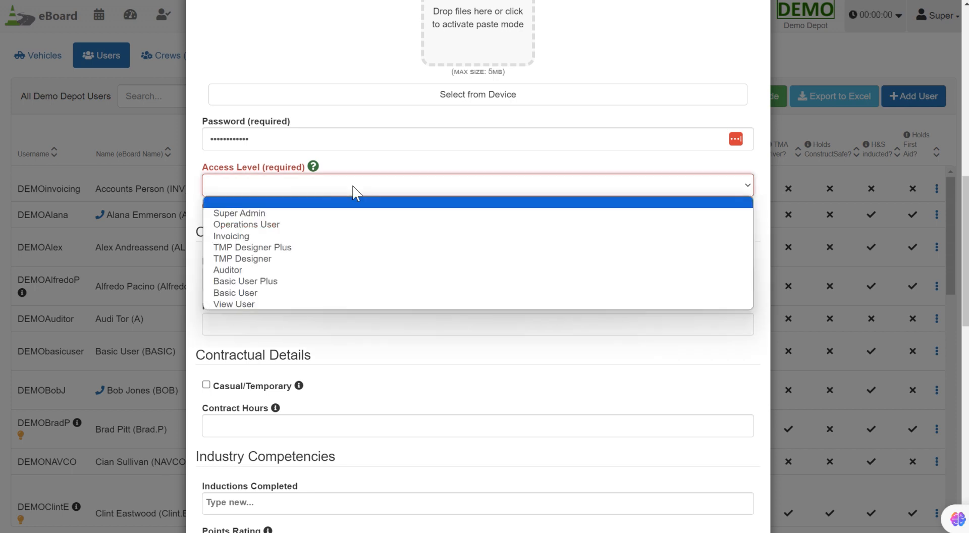
click(263, 294)
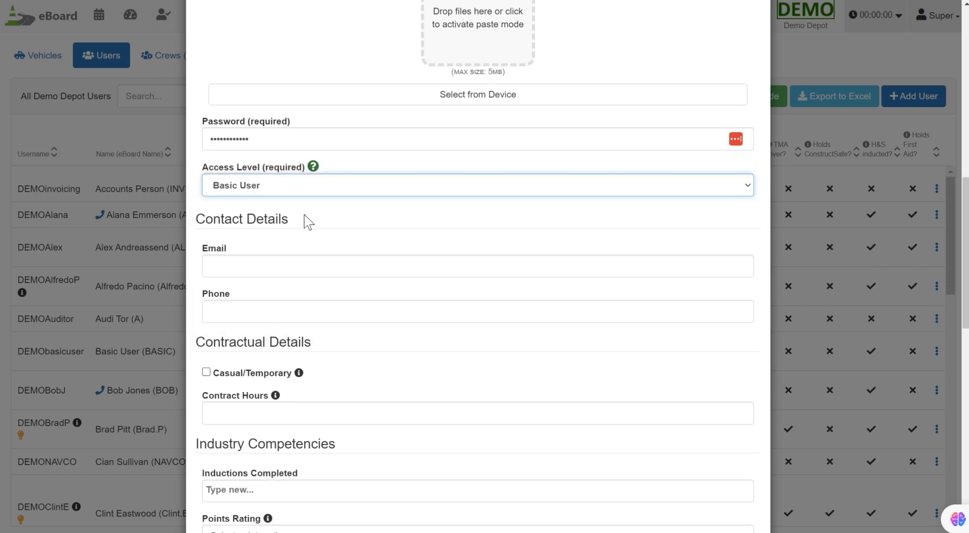
click(283, 195)
click(272, 270)
click(347, 181)
click(313, 282)
- Switch the new user's access level to TMP Designer and on to TMP Designer Plus
click(351, 193)
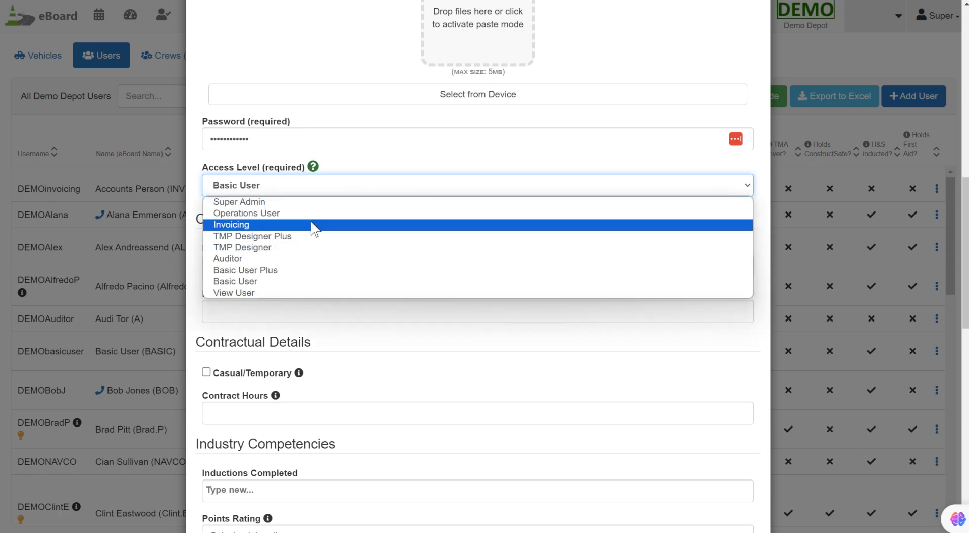
click(263, 253)
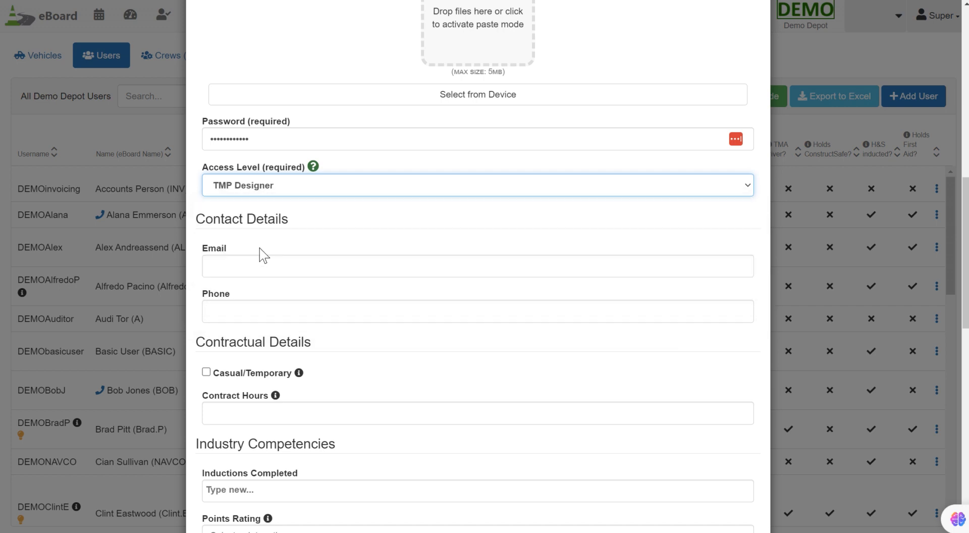
click(304, 193)
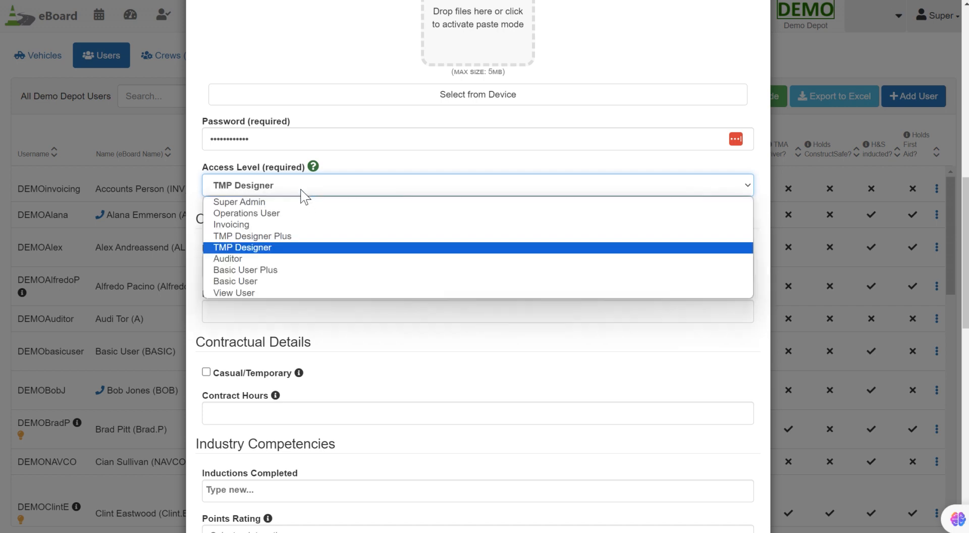
click(285, 236)
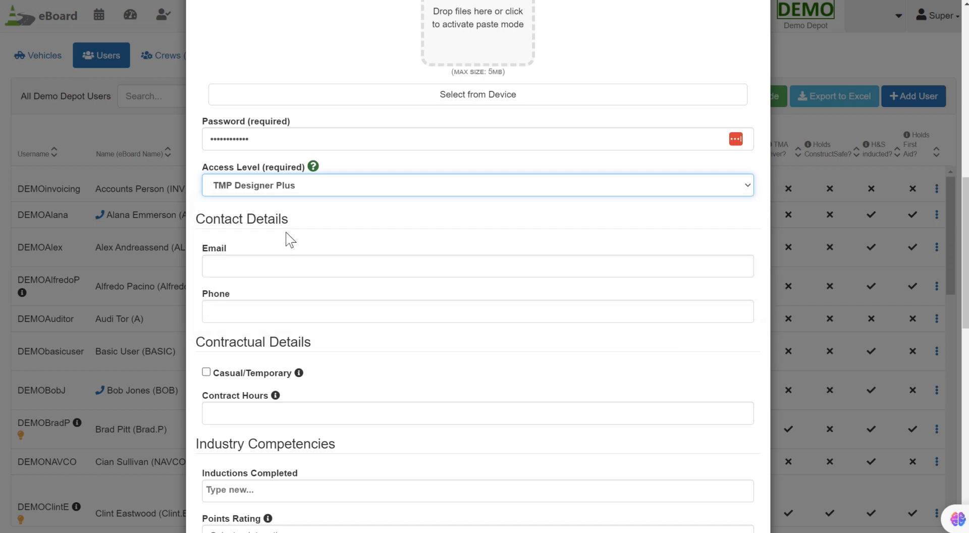
- Change the new user's access level to Super Admin and finally to Operations User
click(316, 194)
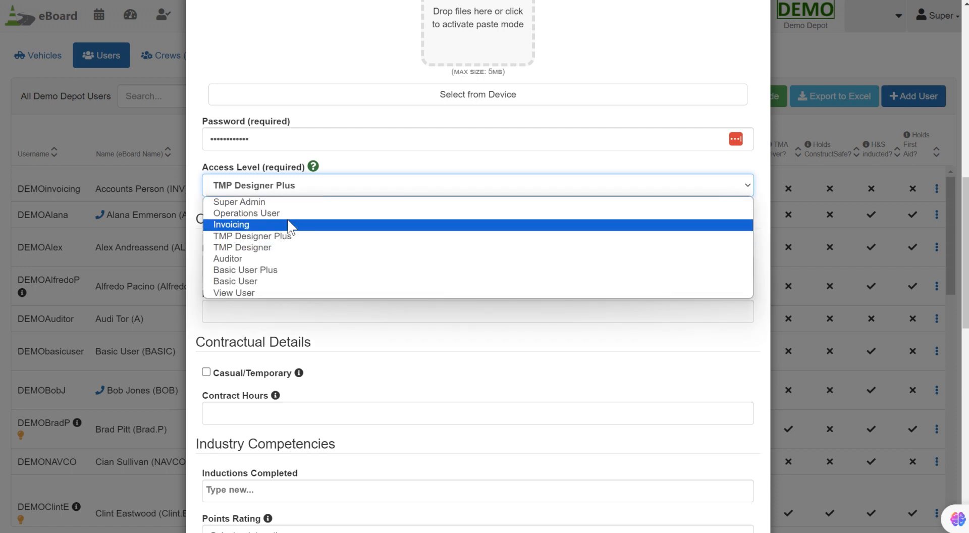
click(275, 202)
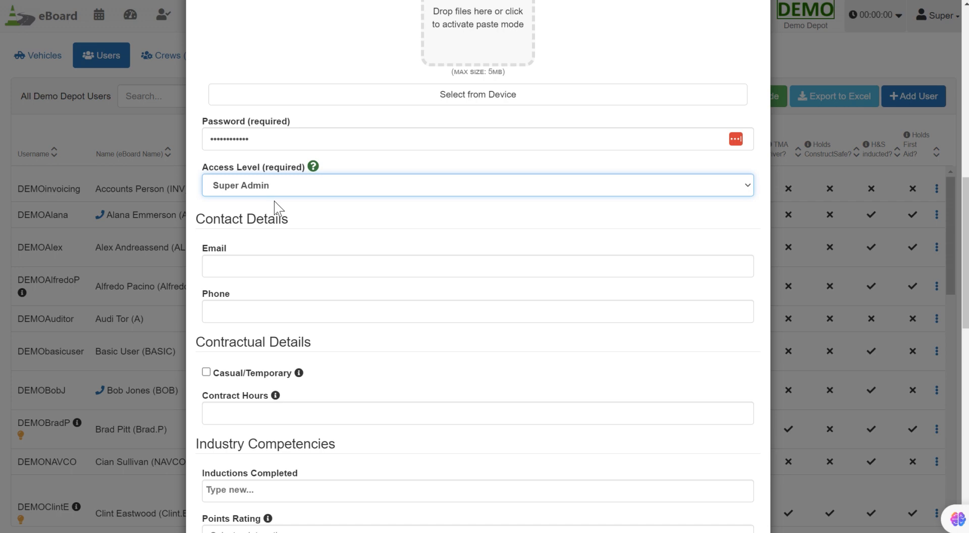
click(344, 192)
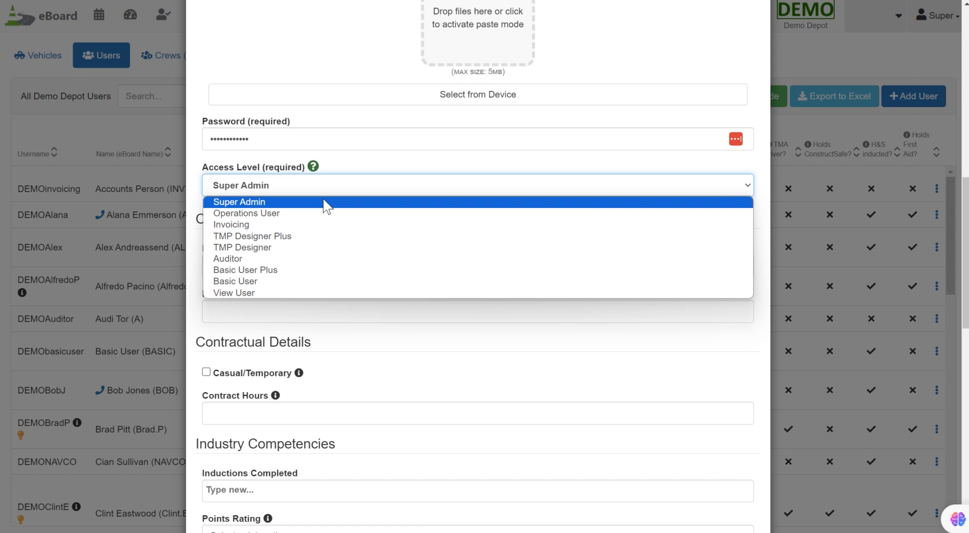
click(267, 214)
click(277, 192)
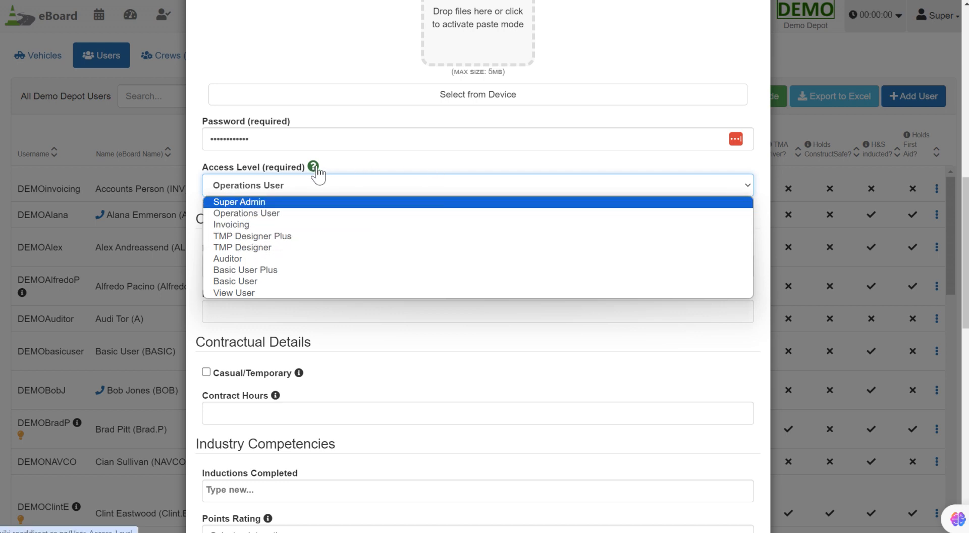
click(339, 164)
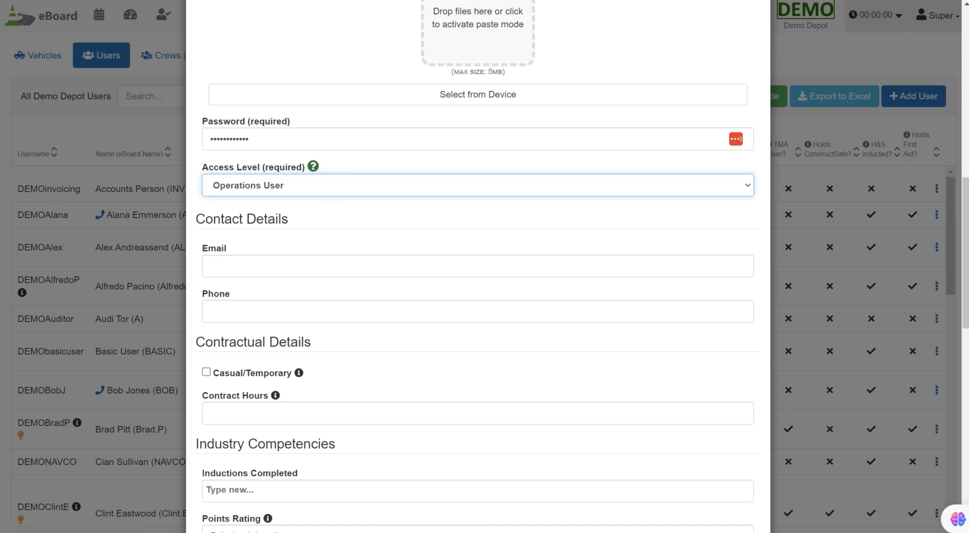
- Examine the contact, contractual, competency, credential and drivers licence fields of the new user form, and cancel the form without saving
scroll(292, 291, down, 4)
scroll(584, 386, down, 1)
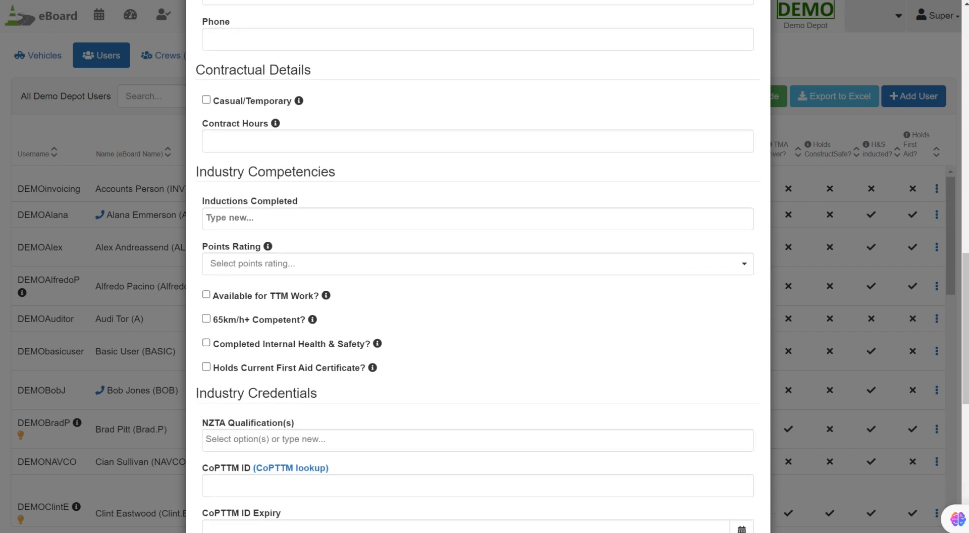
scroll(478, 273, down, 3)
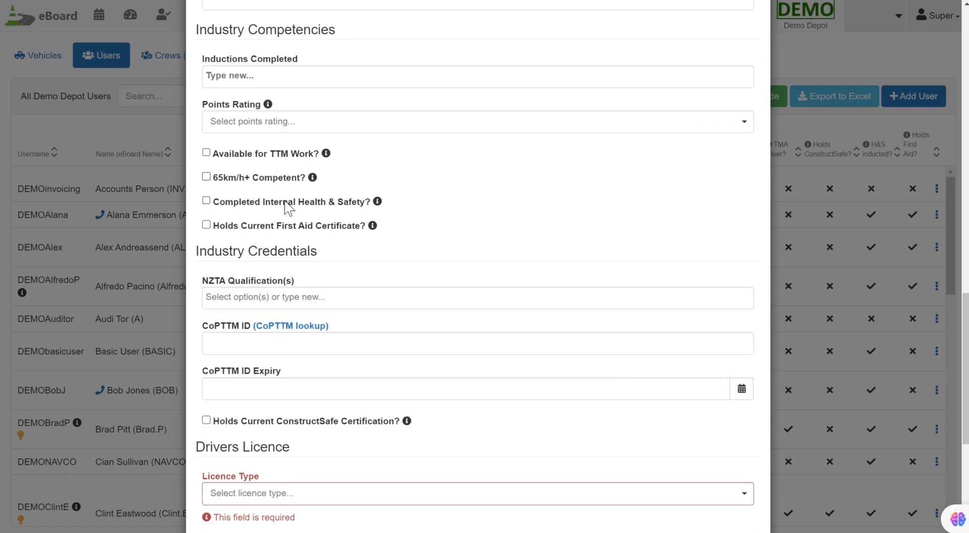
scroll(360, 286, down, 2)
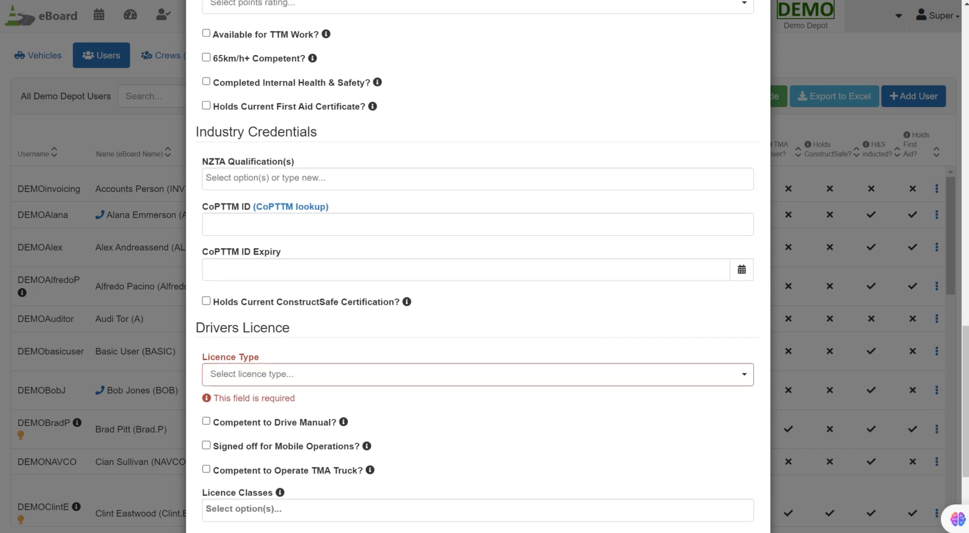
scroll(580, 399, down, 3)
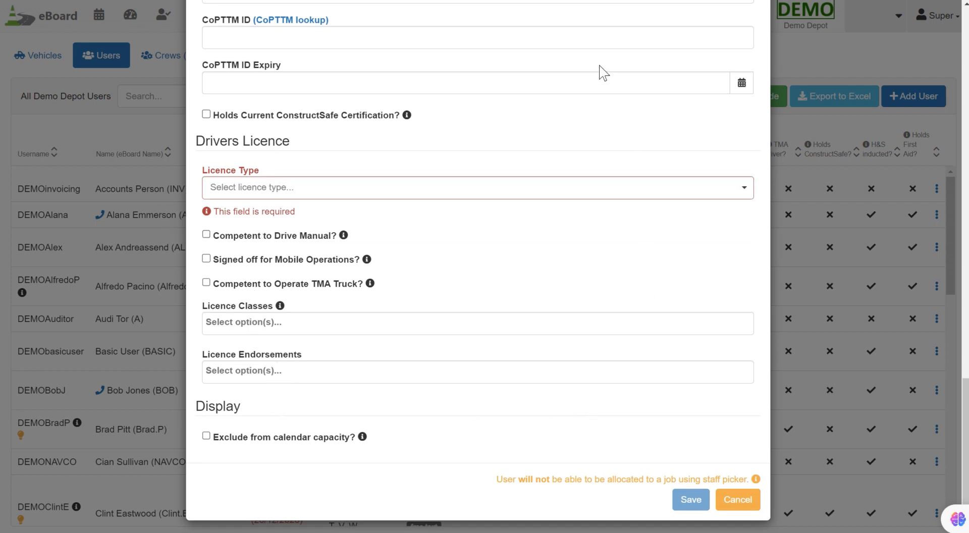
scroll(600, 71, up, 10)
scroll(478, 266, up, 3)
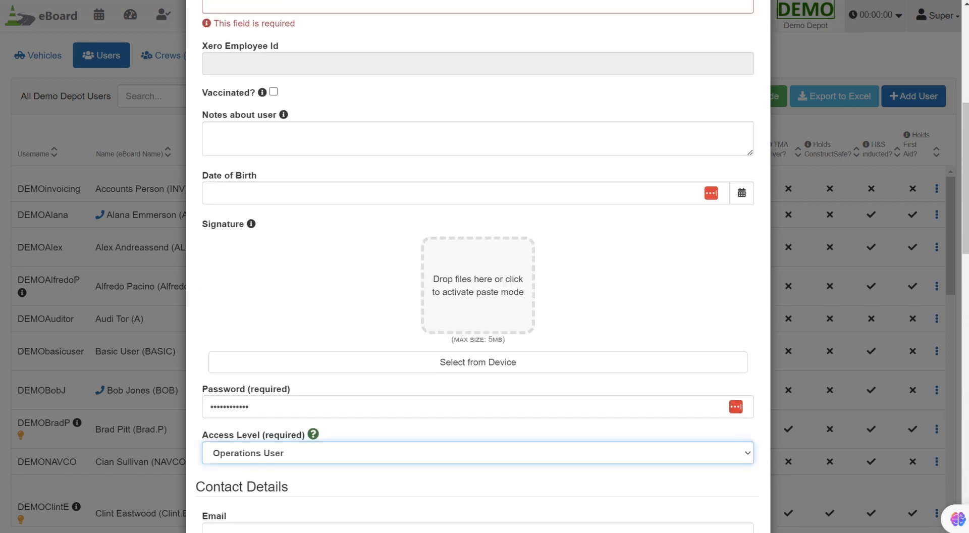
scroll(478, 266, down, 20)
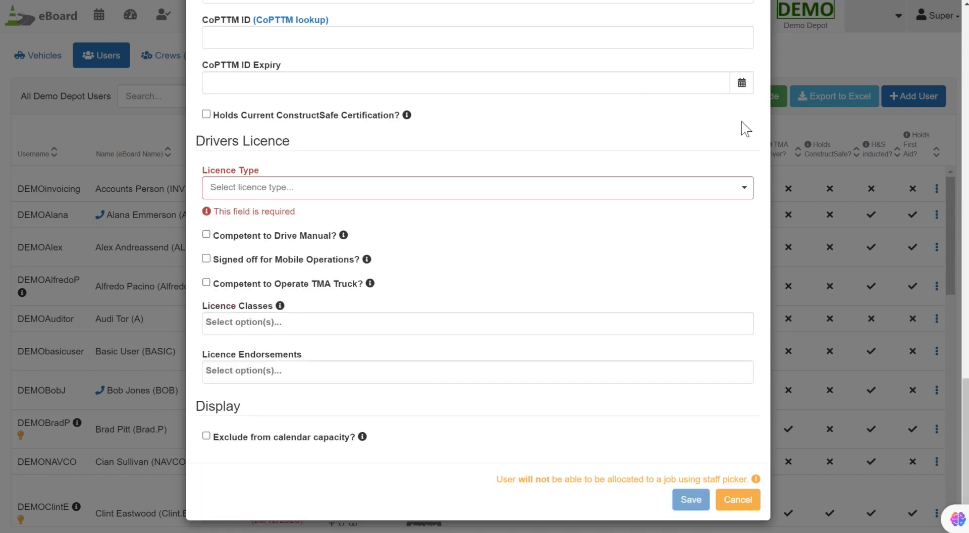
click(742, 502)
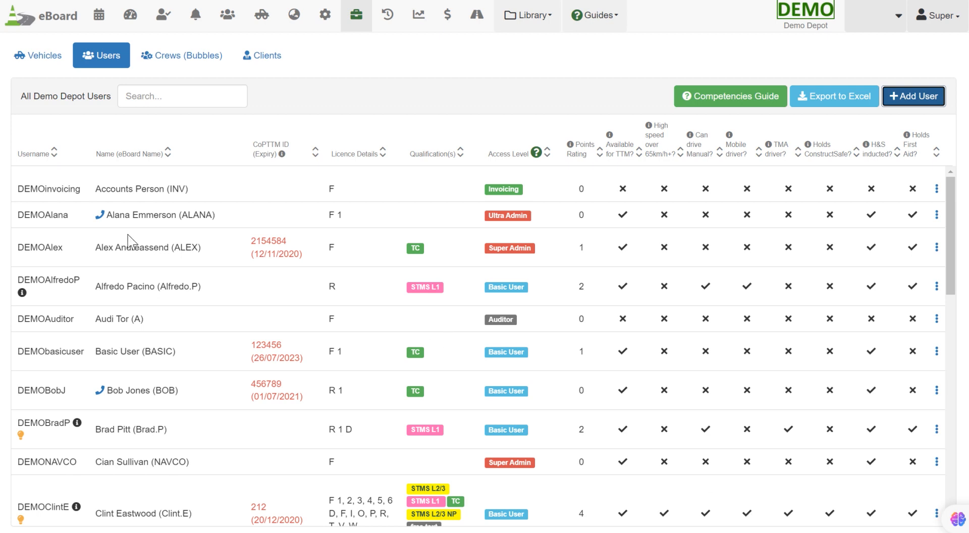
- Add the first listed permanent staff member to the 7:00AM Fulton Hogan job on 11/04/2024 and browse the other staff's competencies
click(99, 16)
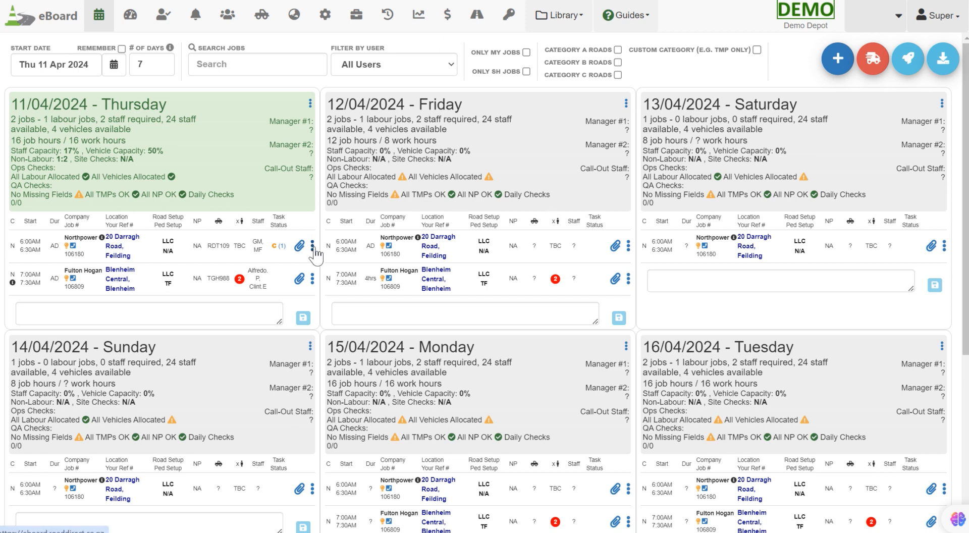
click(258, 285)
click(169, 251)
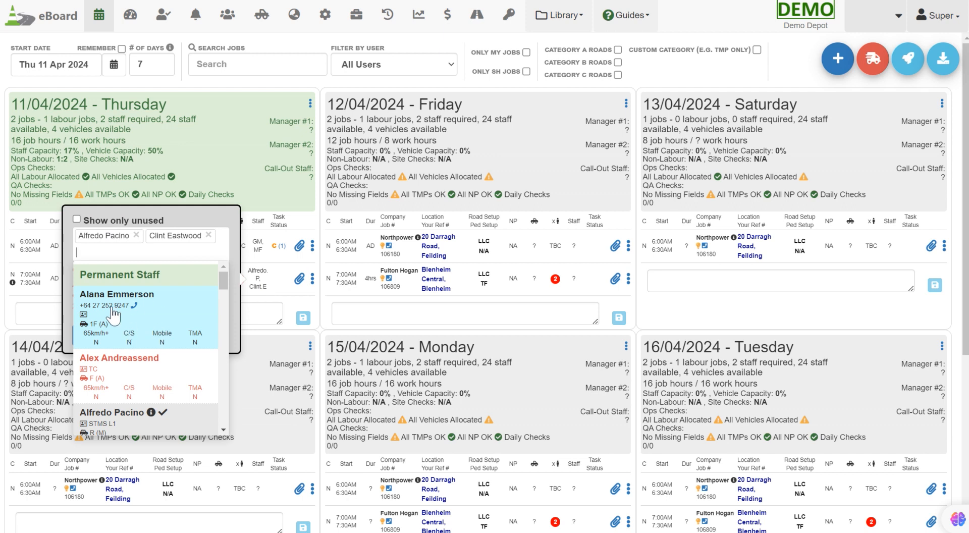
click(146, 303)
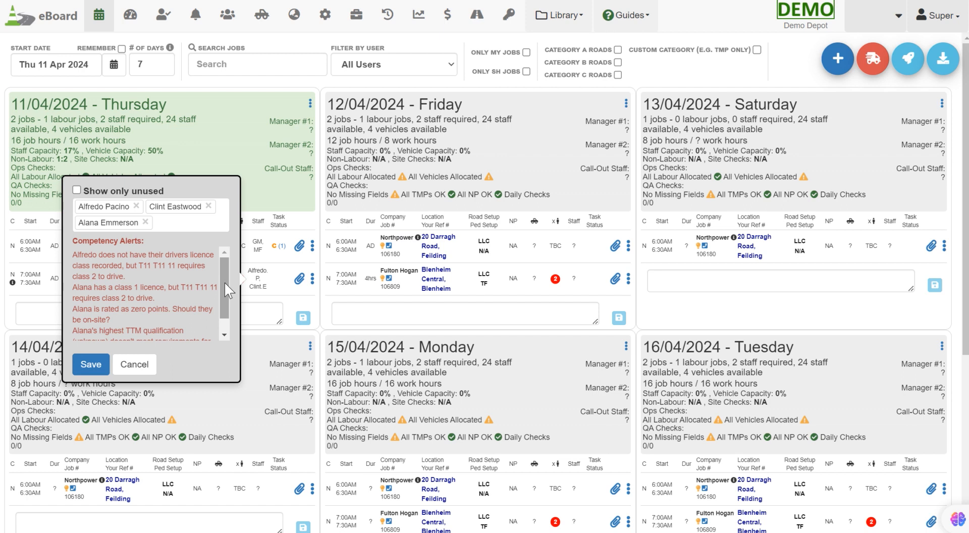
click(178, 224)
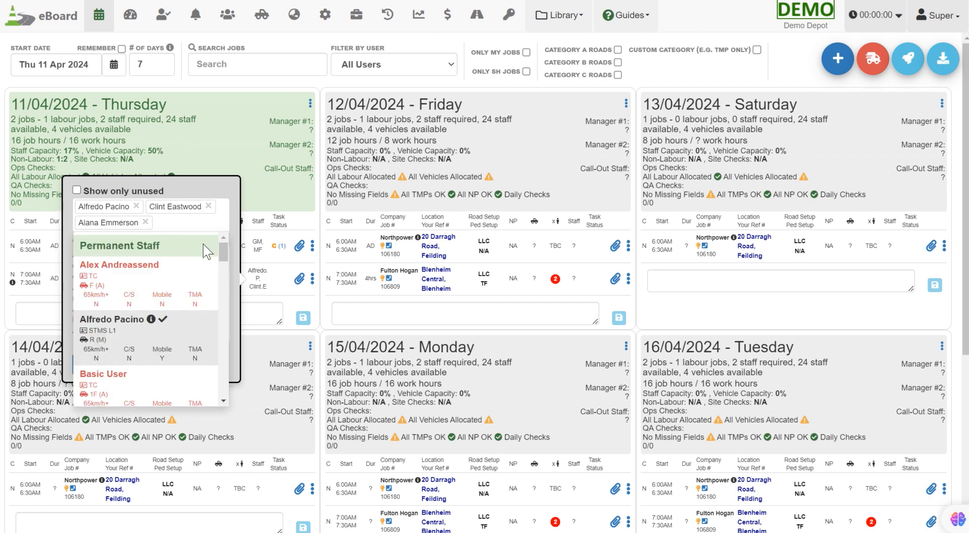
drag(224, 255, 226, 291)
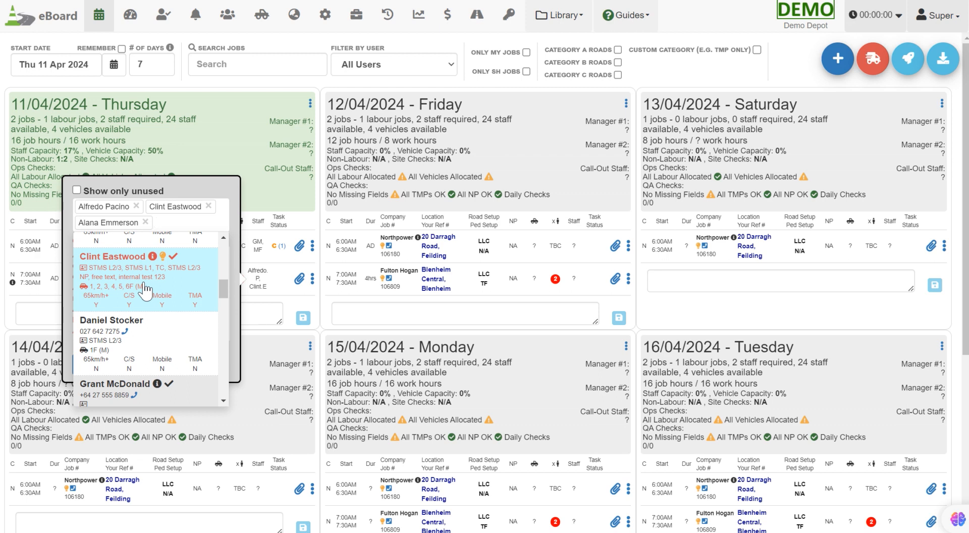
- View the weekly staff availability calendar and return to the Users list under Resources
click(228, 15)
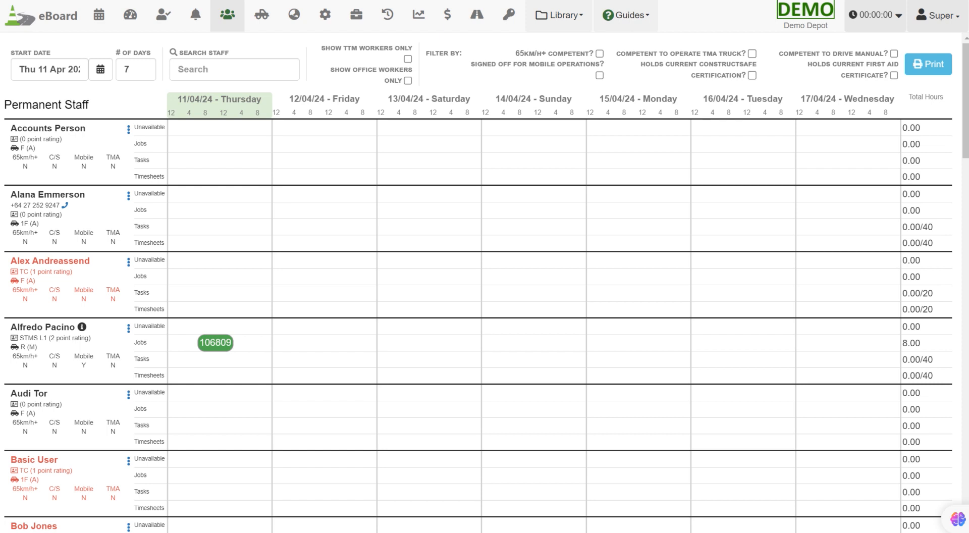
click(356, 23)
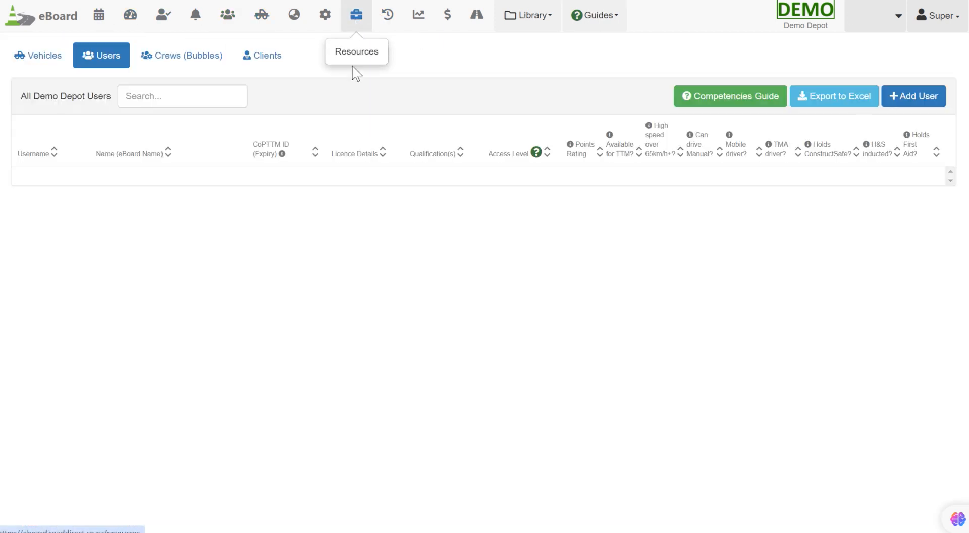